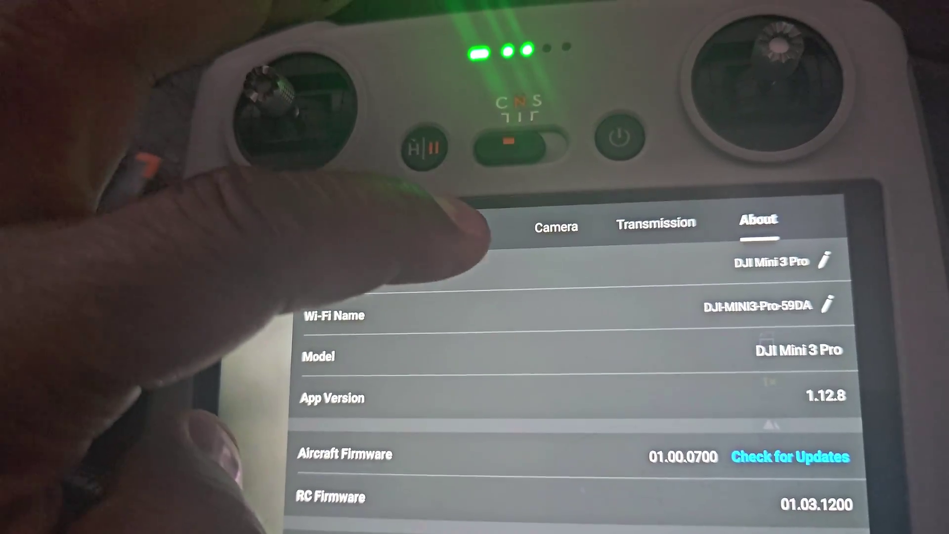
{"action": "left_click", "coordinate": [463, 228]}
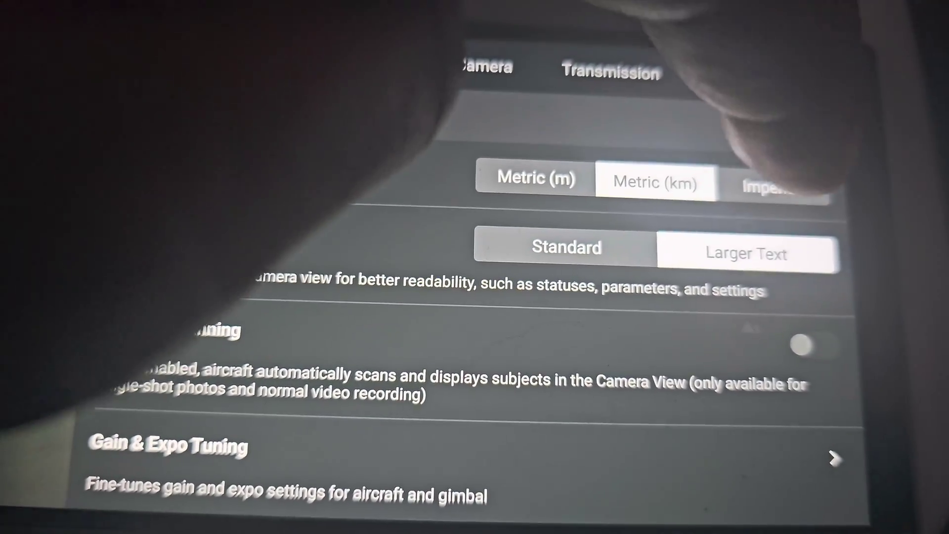
Select Imperial under Units in the Control settings.
{"action": "left_click", "coordinate": [771, 187]}
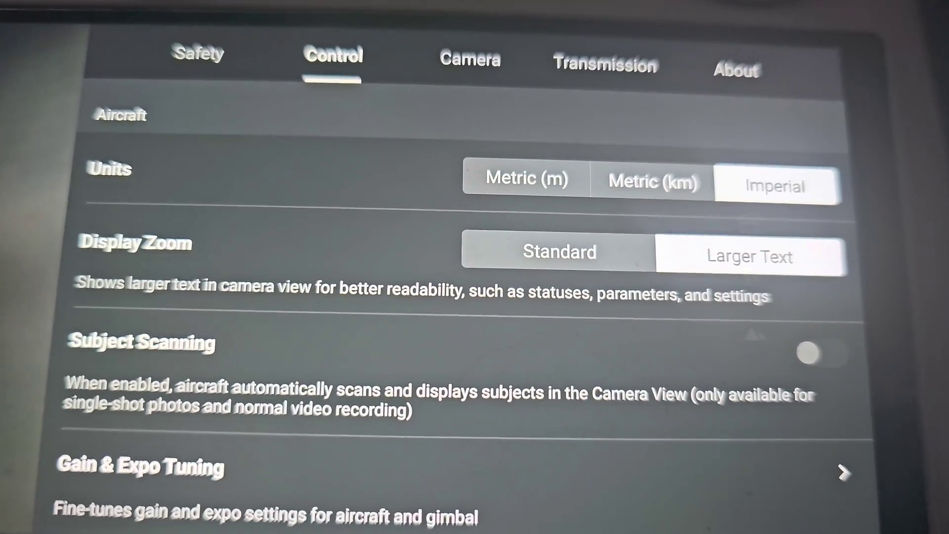